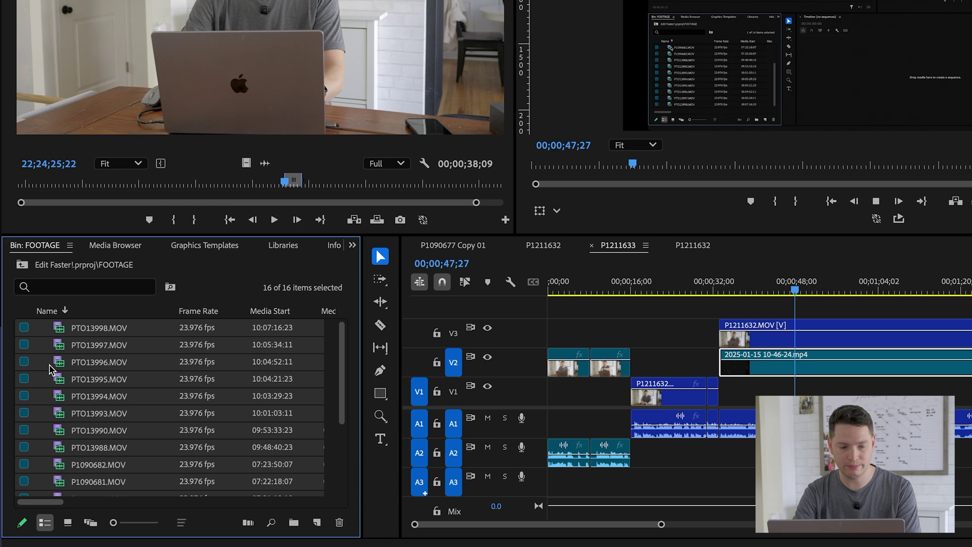
Step: Scroll through the FOOTAGE bin's 16 .MOV clips at 23.976 fps
scroll(50, 368, "down", 3)
Step: Create proxies for the selected clips at Half frame size using the H.264 QuickTime Proxy preset
right_click(62, 369)
mouse_move(103, 368)
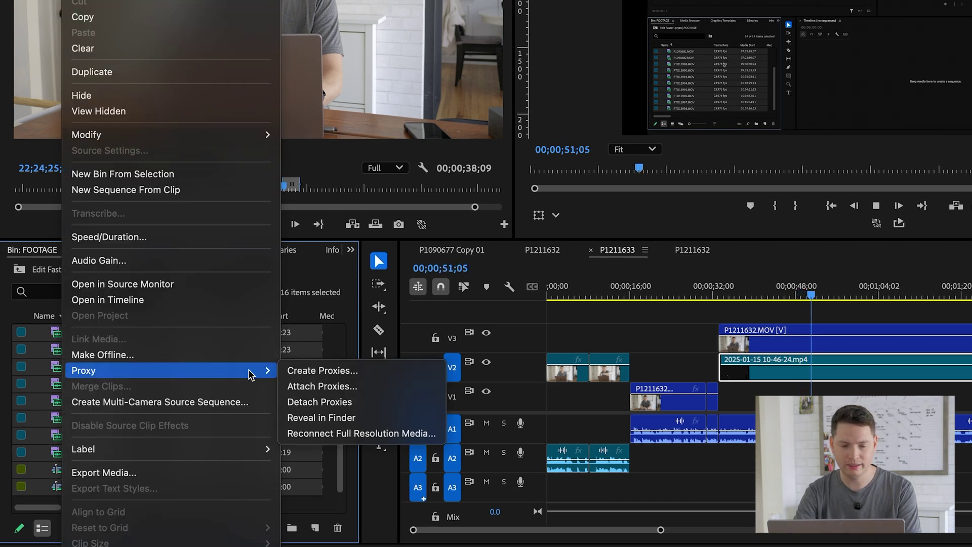
left_click(291, 372)
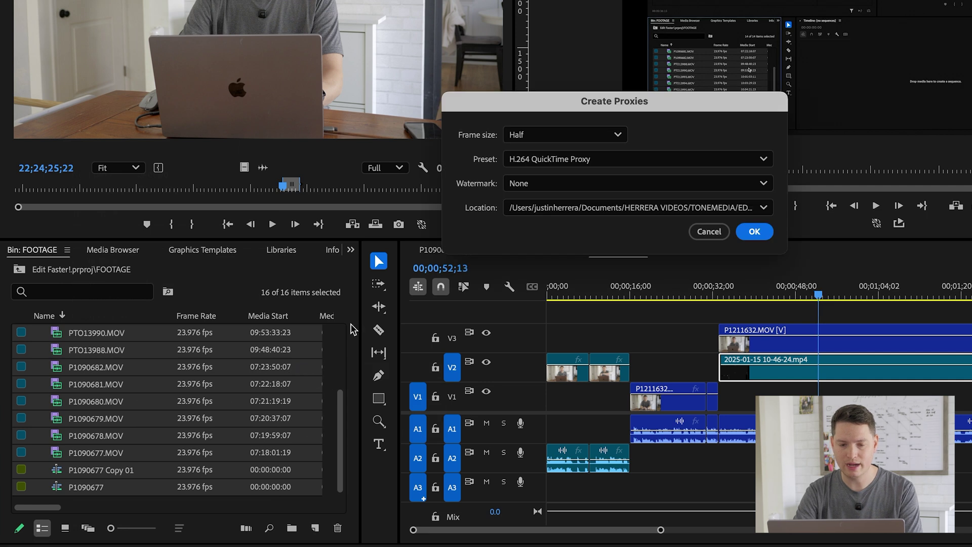
left_click(595, 138)
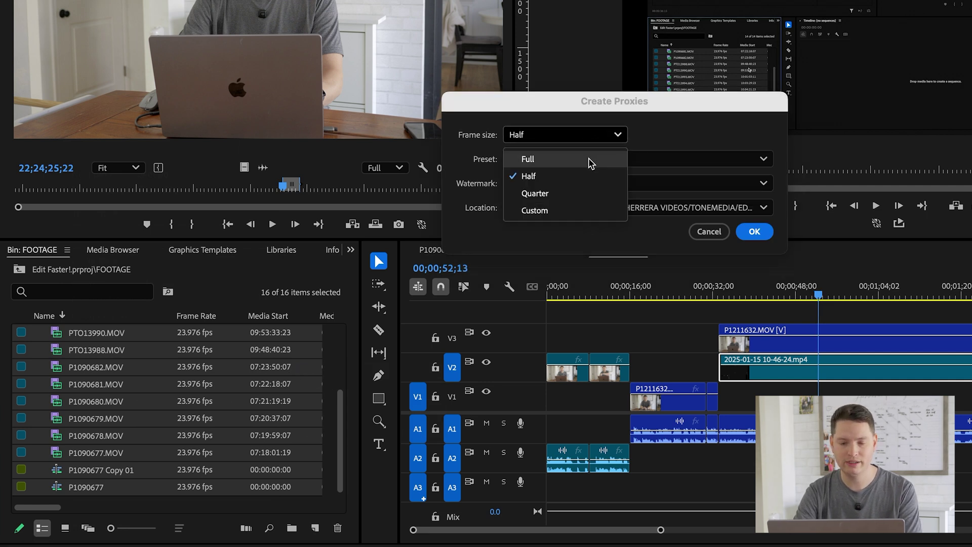
left_click(667, 245)
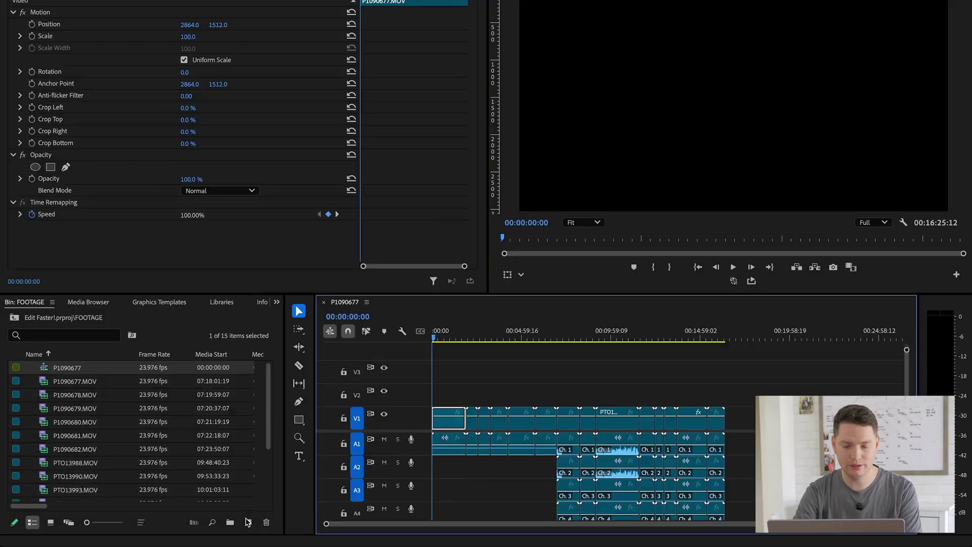
Step: Turn on proxy playback with the Program monitor's Toggle Proxies button
left_click(734, 283)
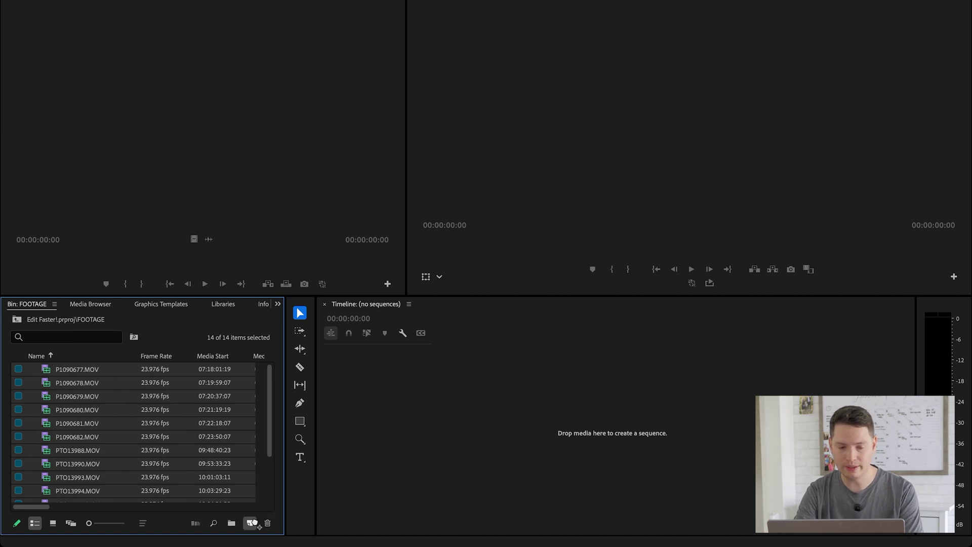
Step: Build sequence P1090677 from the 14 clips and raise three select clips onto V2
left_click_drag(254, 523, 253, 524)
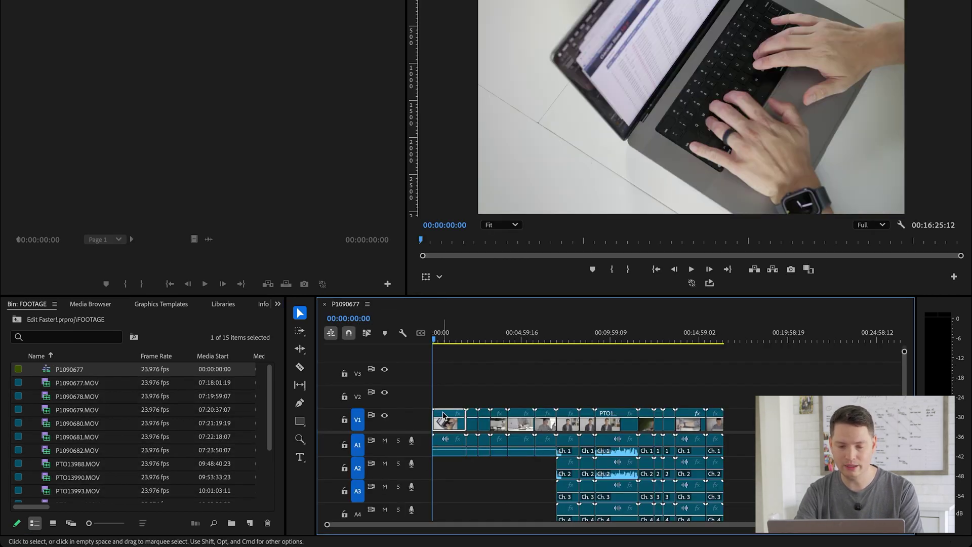
left_click(569, 339)
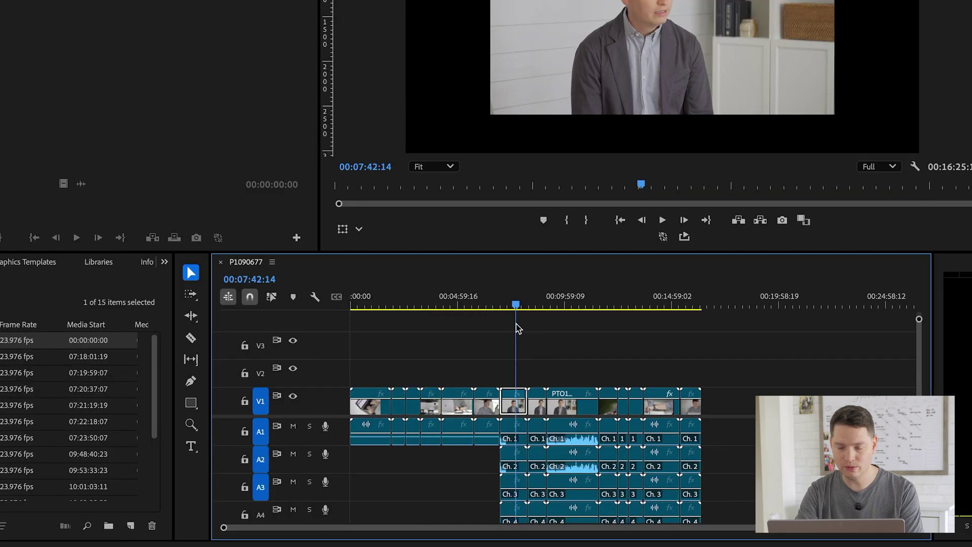
key("space")
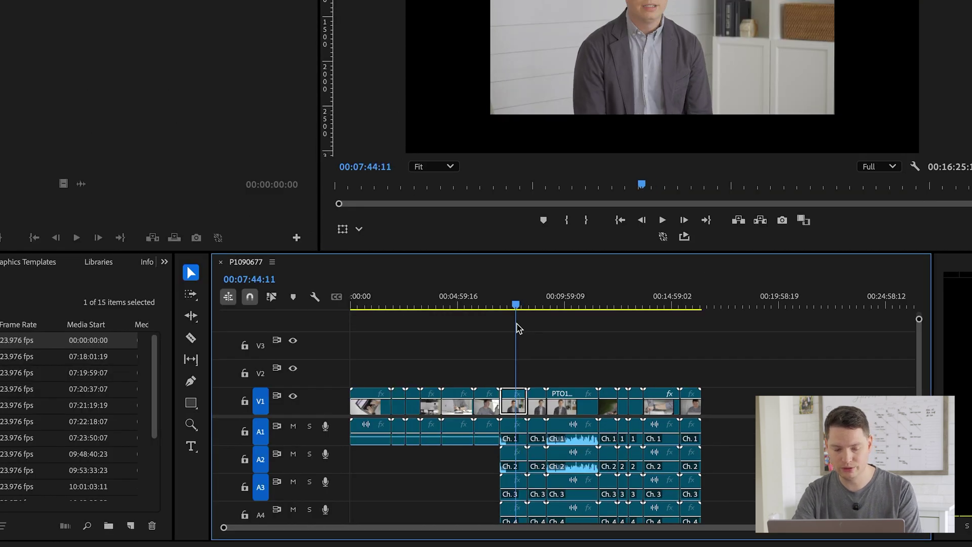
key("alt+Up")
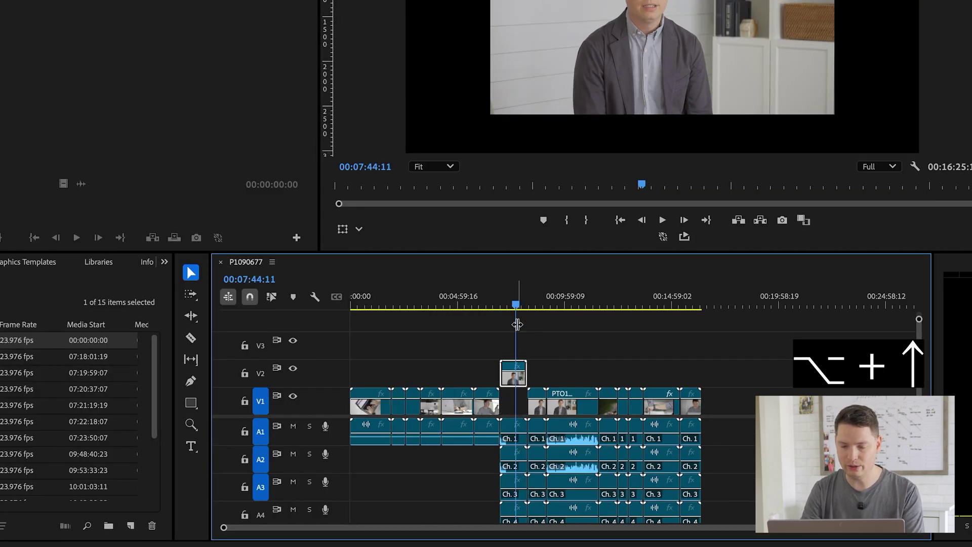
left_click_drag(567, 303, 574, 299)
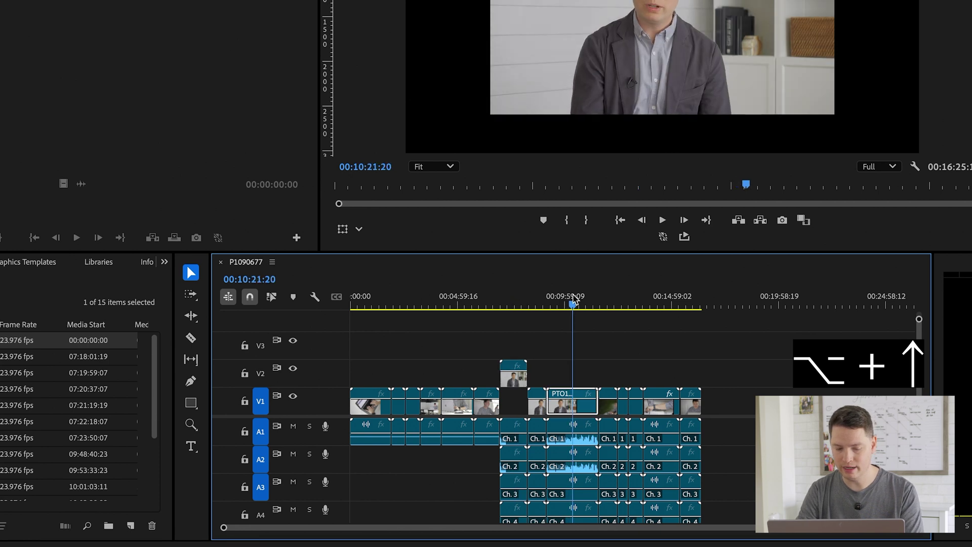
key("alt+Up")
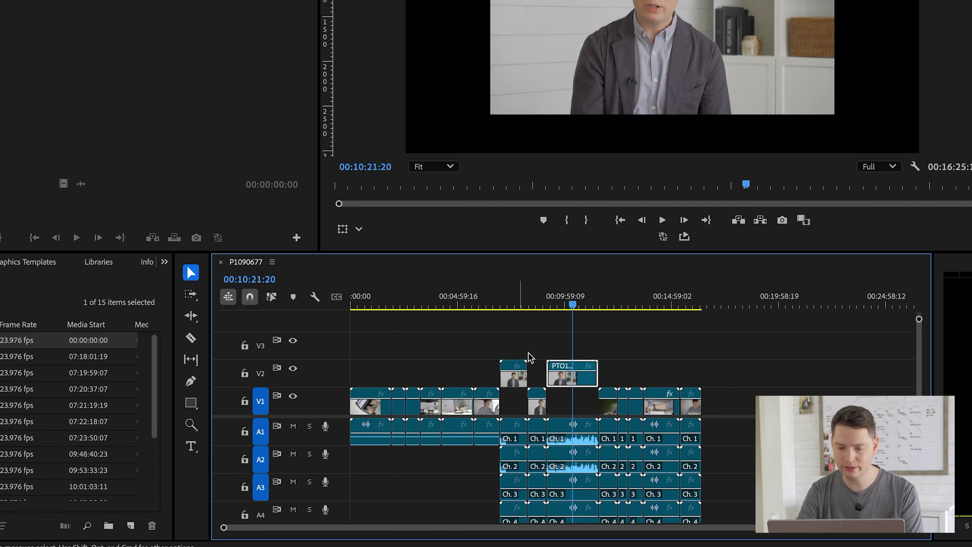
left_click(650, 300)
key("alt+Up")
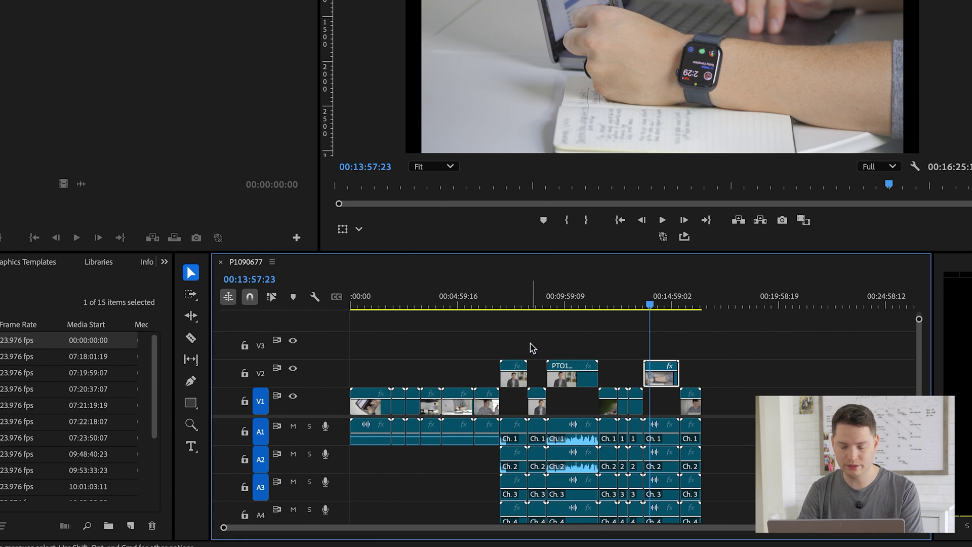
Step: Paste a copy of the edit after the end and delete its V1 and audio clips
key("super+a")
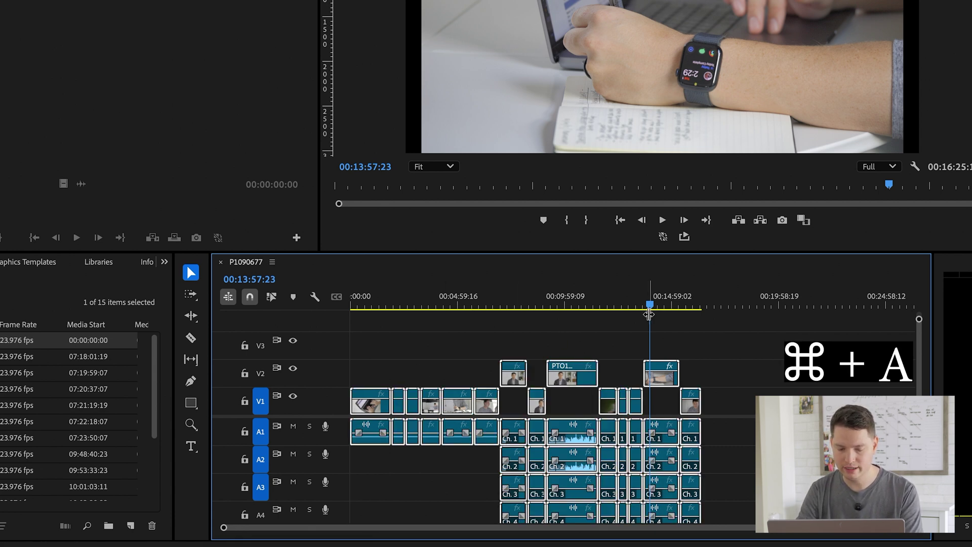
left_click(767, 303)
key("super+v")
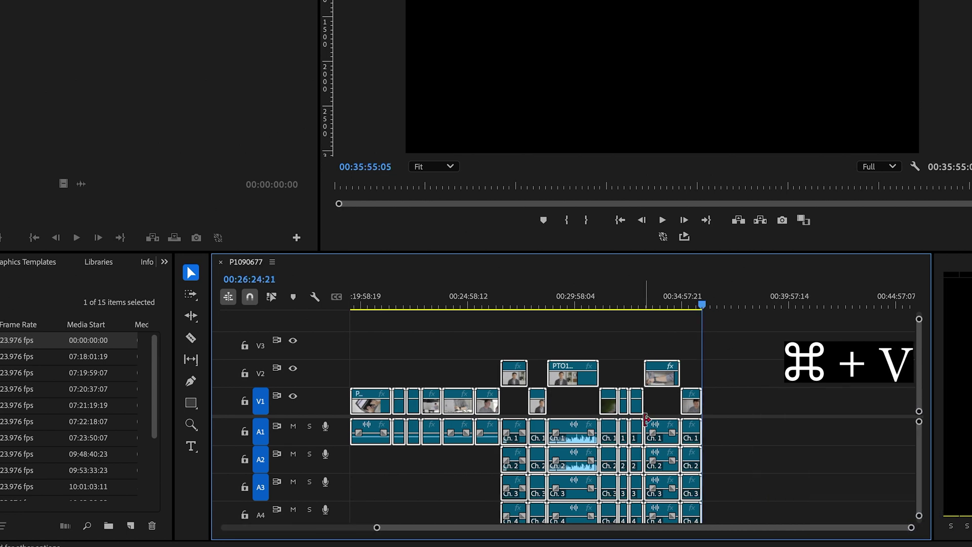
key("d")
left_click_drag(572, 408, 690, 478)
key("Delete")
scroll(636, 400, "up", 5)
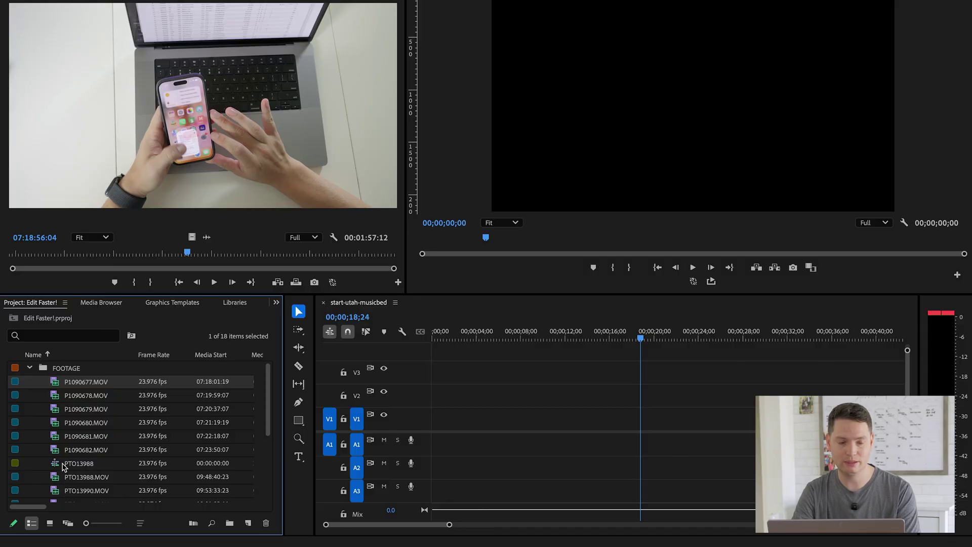
Step: Create a sequence from the 14 clips, P1090677.MOV through PTO13998.MOV
left_click(65, 382)
scroll(63, 421, "down", 4)
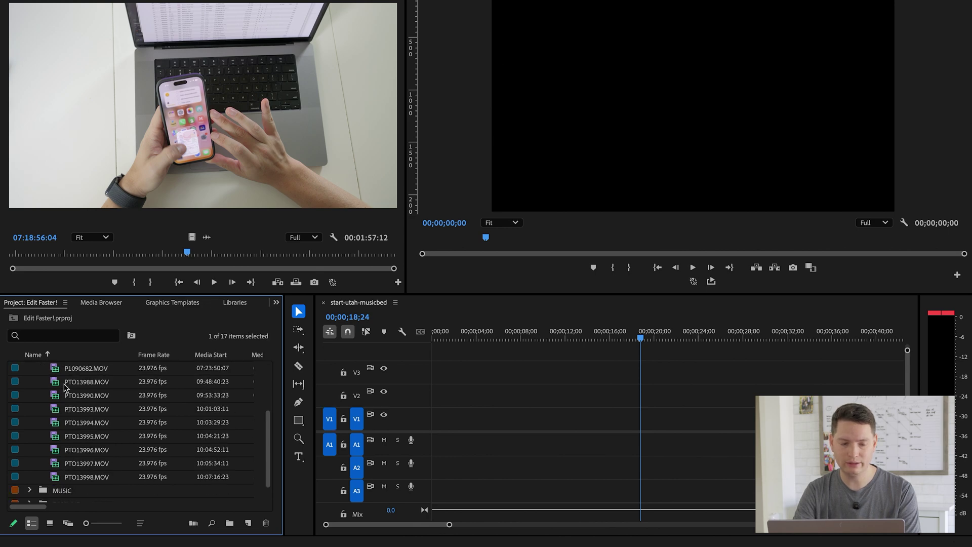
left_click(61, 464, "shift")
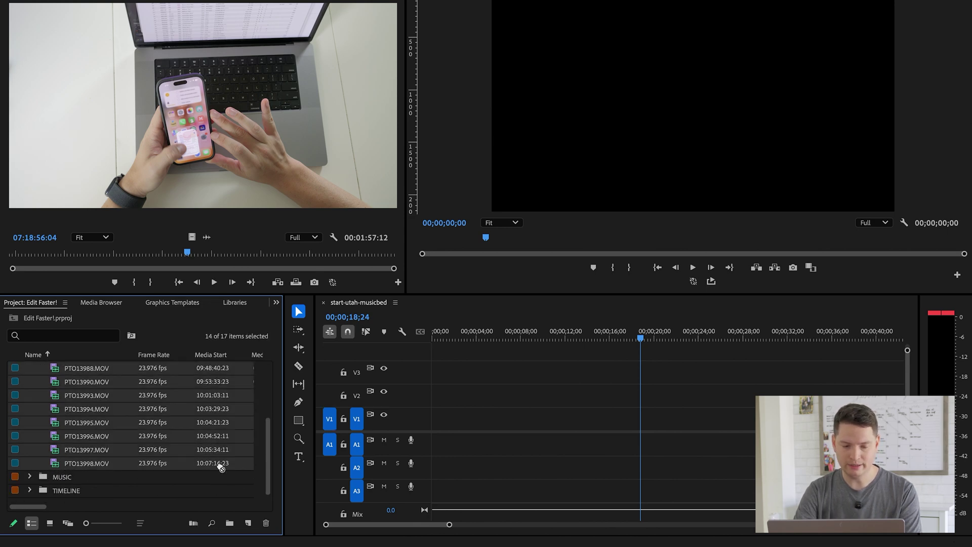
left_click_drag(221, 467, 248, 522)
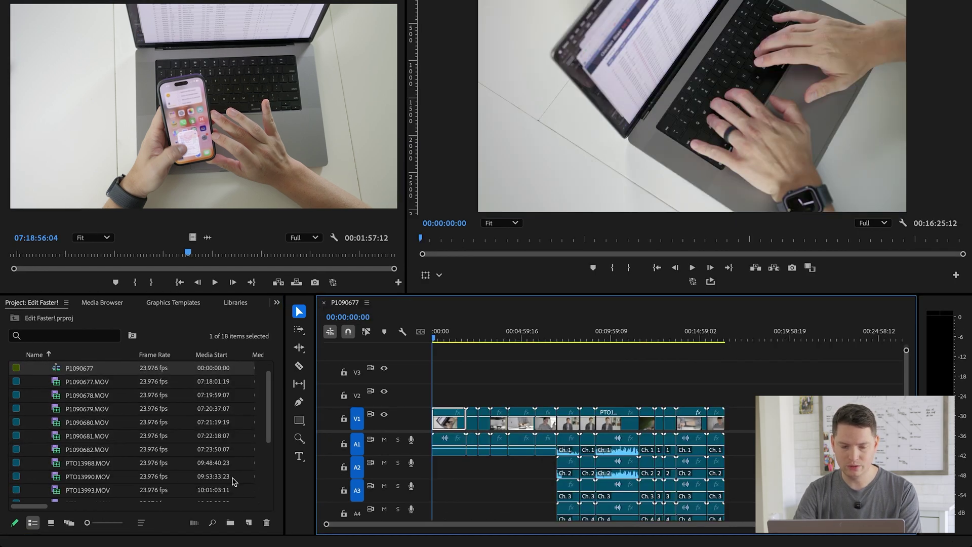
Step: Duplicate the P1090677 sequence, stack both timelines, and clear every clip from the upper one
left_click(72, 373)
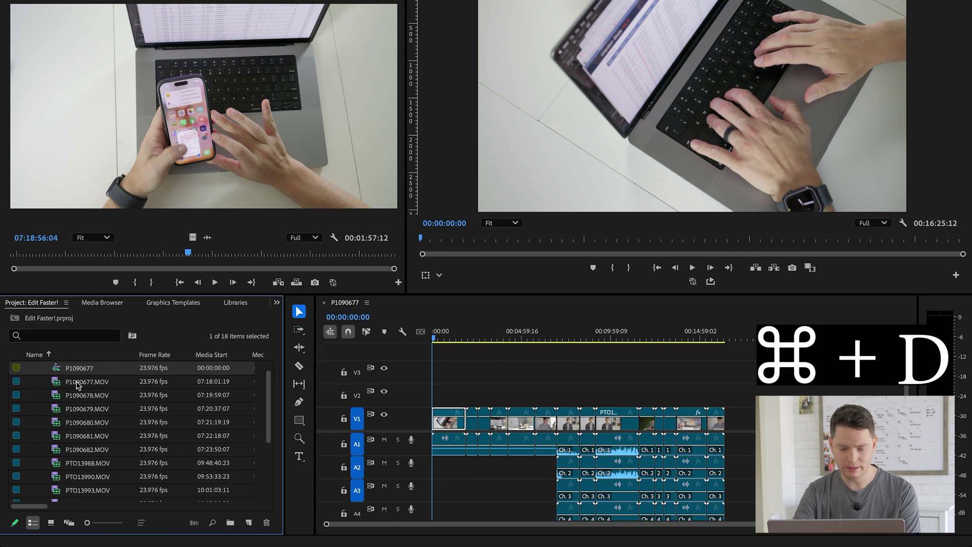
key("super+d")
double_click(61, 384)
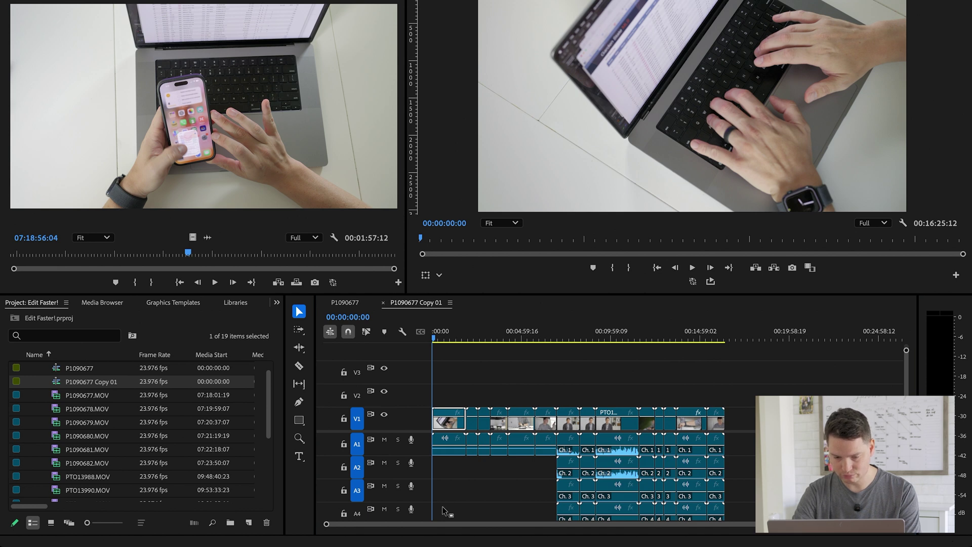
key("alt+shift+2")
left_click(773, 361)
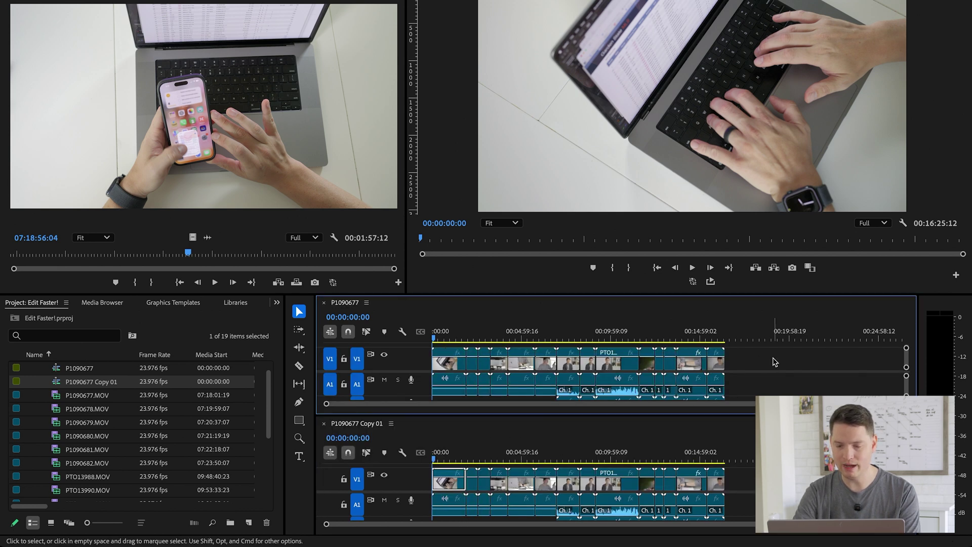
key("ctrl+a")
key("Delete")
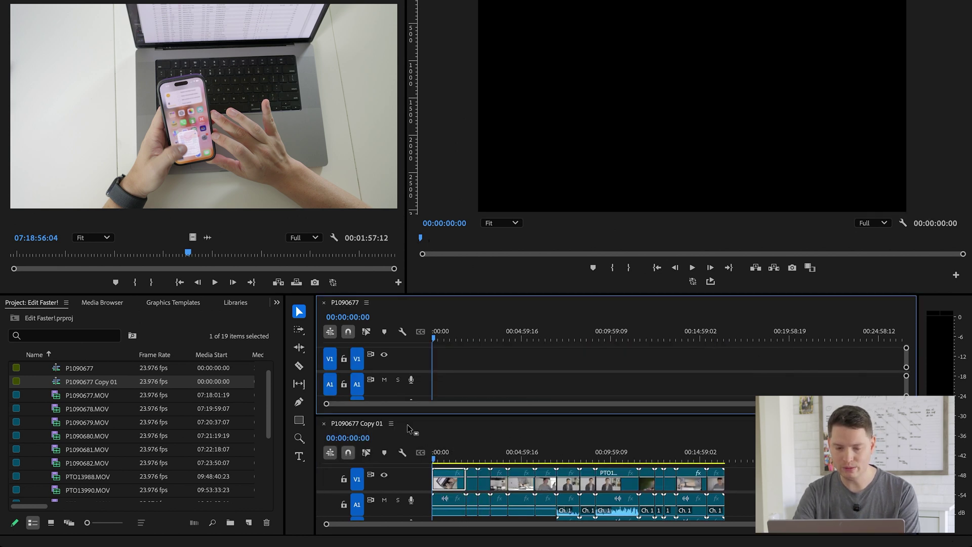
Step: Drag two select clips from the lower Copy 01 timeline up into the empty P1090677 sequence
left_click(448, 459)
key("space")
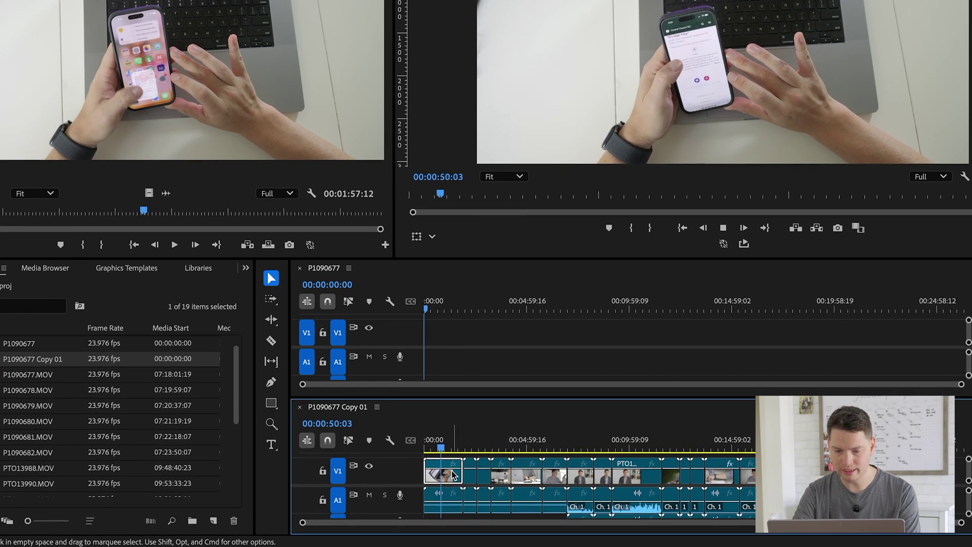
left_click_drag(453, 481, 441, 343)
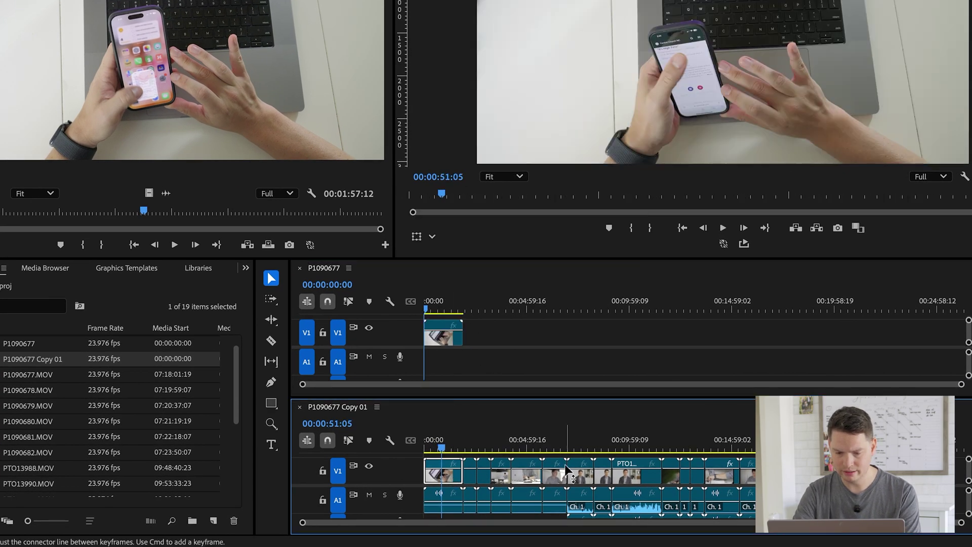
left_click(530, 440)
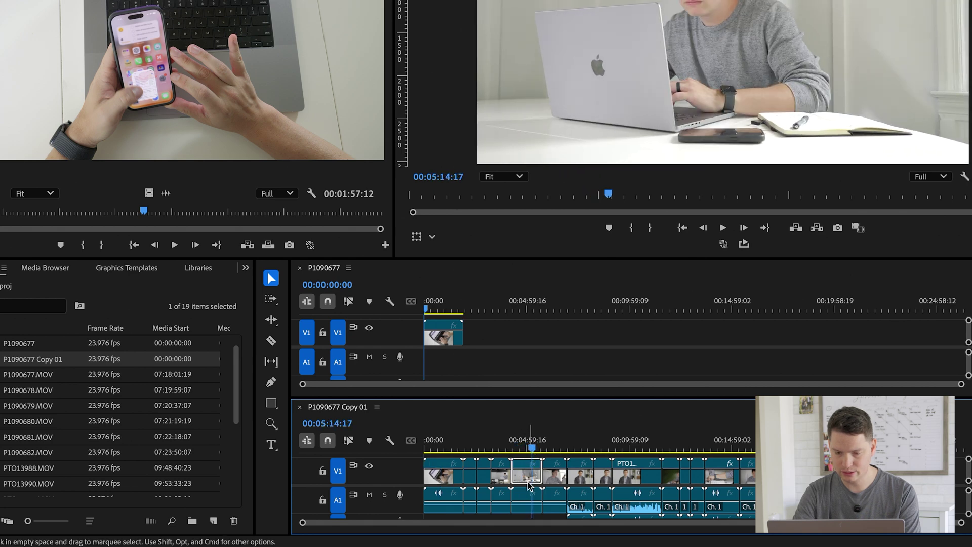
left_click_drag(528, 485, 484, 336)
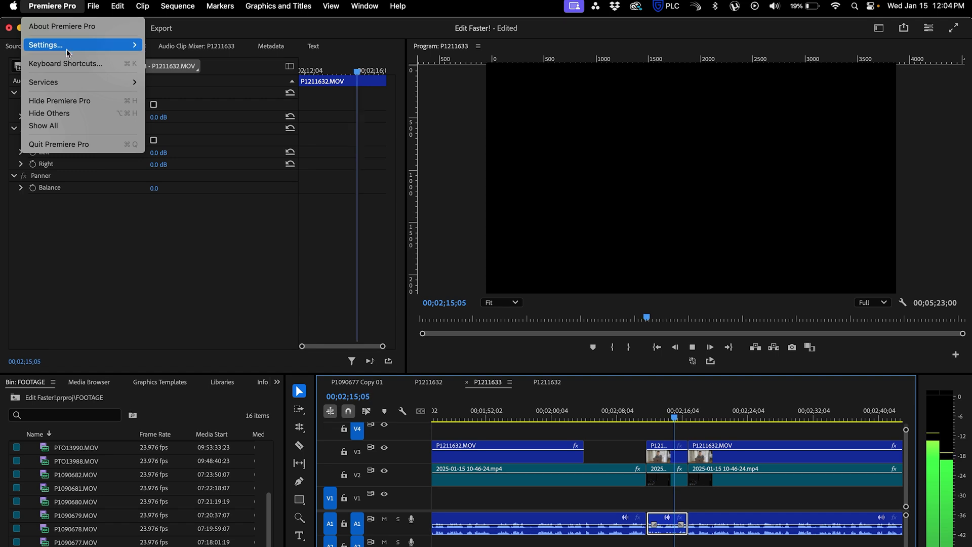
Step: Open the Keyboard Shortcuts editor from the Premiere Pro menu
left_click(70, 66)
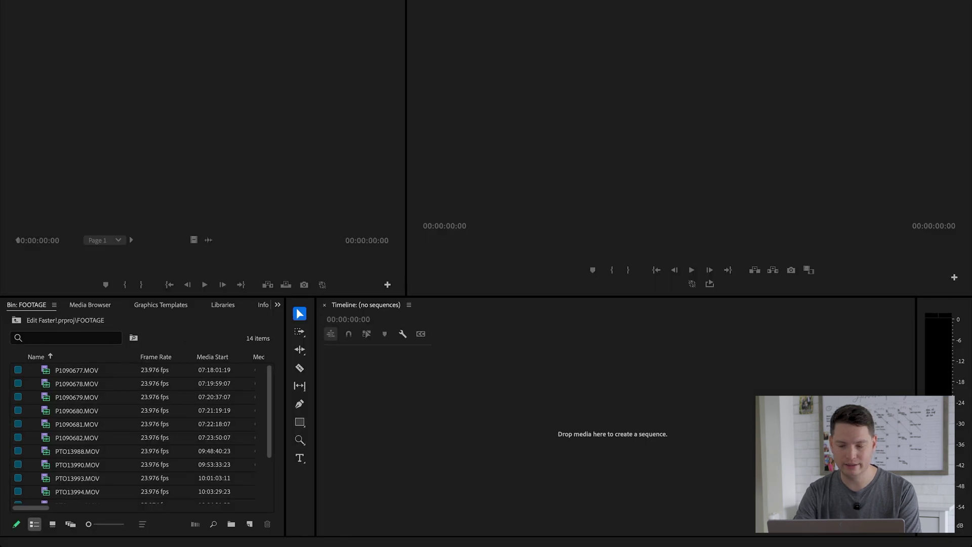
Step: Create a new sequence from the P1090679.MOV clip
key("shift+3")
left_click(45, 400)
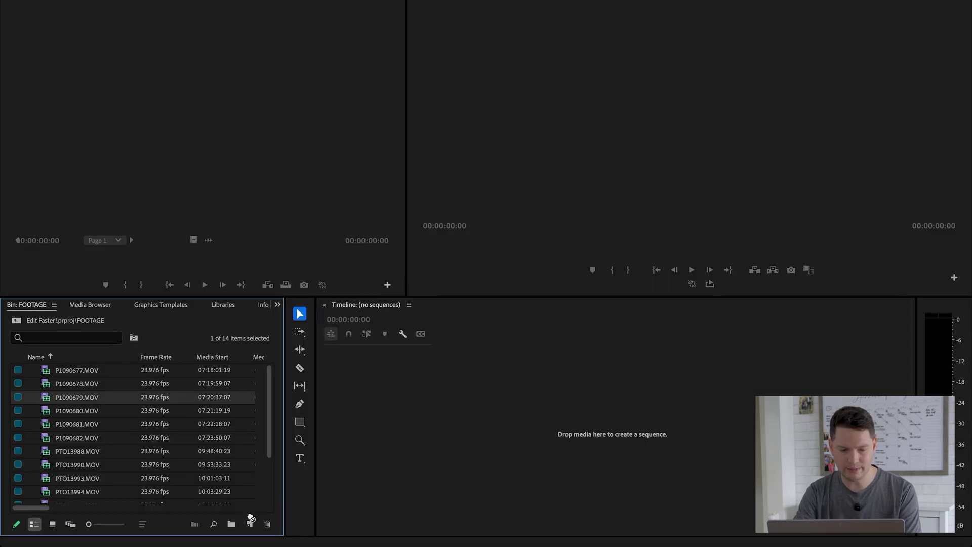
left_click_drag(251, 518, 251, 518)
Step: Cut the clip at six points with Cmd+K, up to 34:06, and raise one piece onto V2
left_click(488, 317)
key("ctrl+k")
left_click(519, 317)
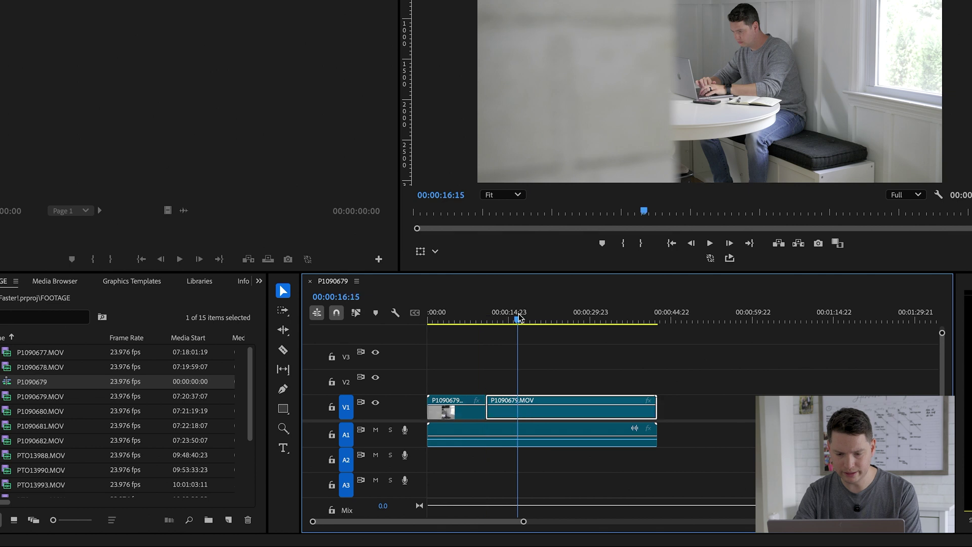
key("ctrl+k")
left_click(551, 318)
key("ctrl+k")
left_click(563, 317)
key("ctrl+k")
left_click(581, 319)
key("ctrl+k")
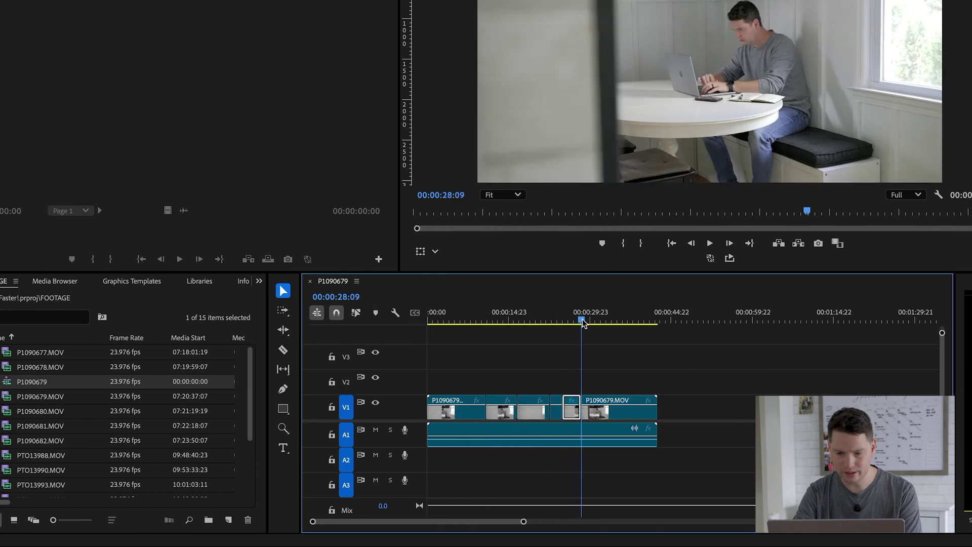
left_click(614, 319)
key("ctrl+k")
left_click_drag(599, 421, 599, 396)
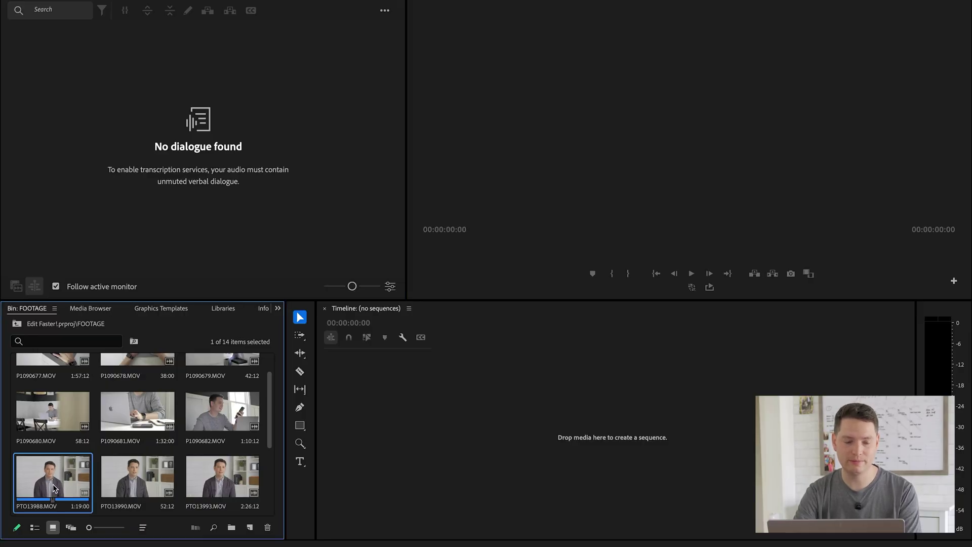
Step: Request a re-transcription of the interview clip, then cancel it to keep the existing transcript
right_click(86, 357)
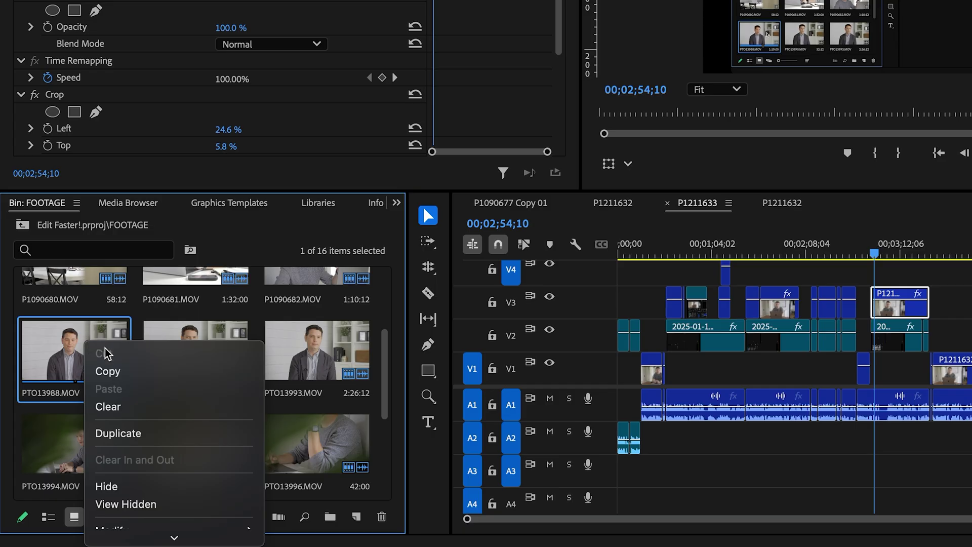
scroll(156, 362, "down", 10)
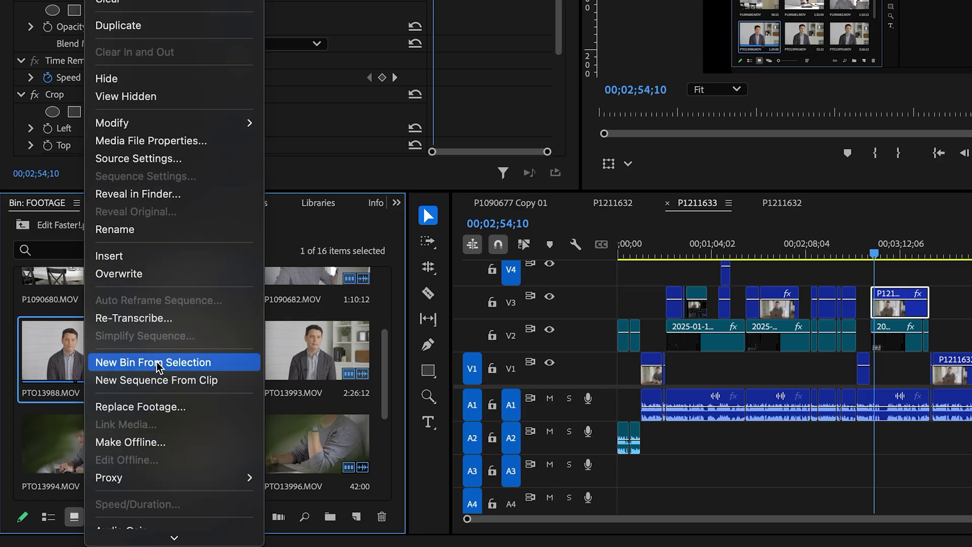
left_click(156, 320)
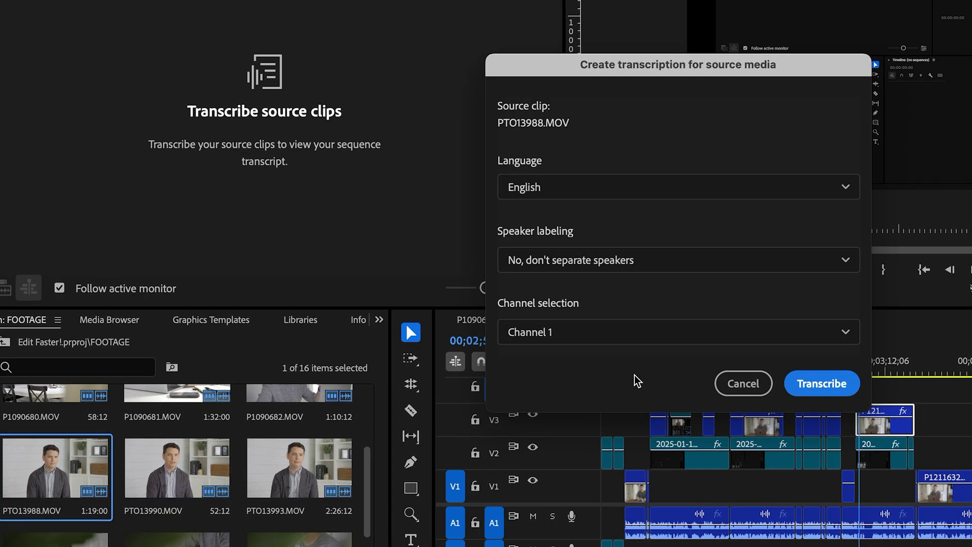
left_click(740, 383)
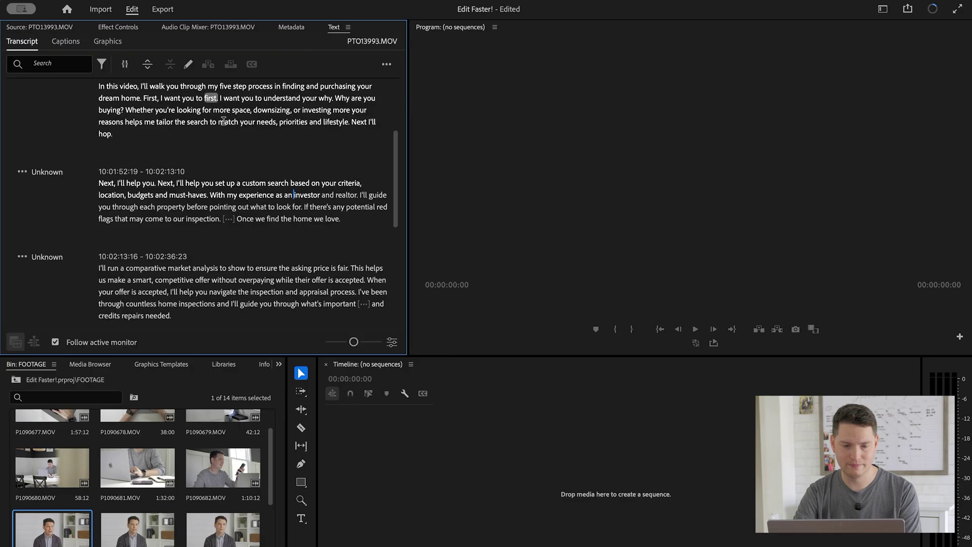
scroll(230, 142, "up", 3)
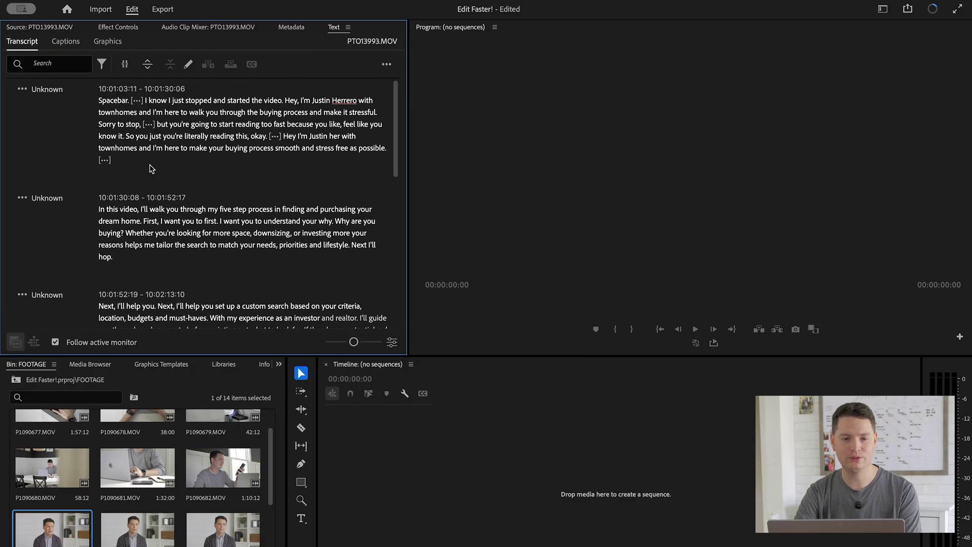
Step: Filter the transcript search for Pauses and select the PTO13988 interview clip
left_click(102, 65)
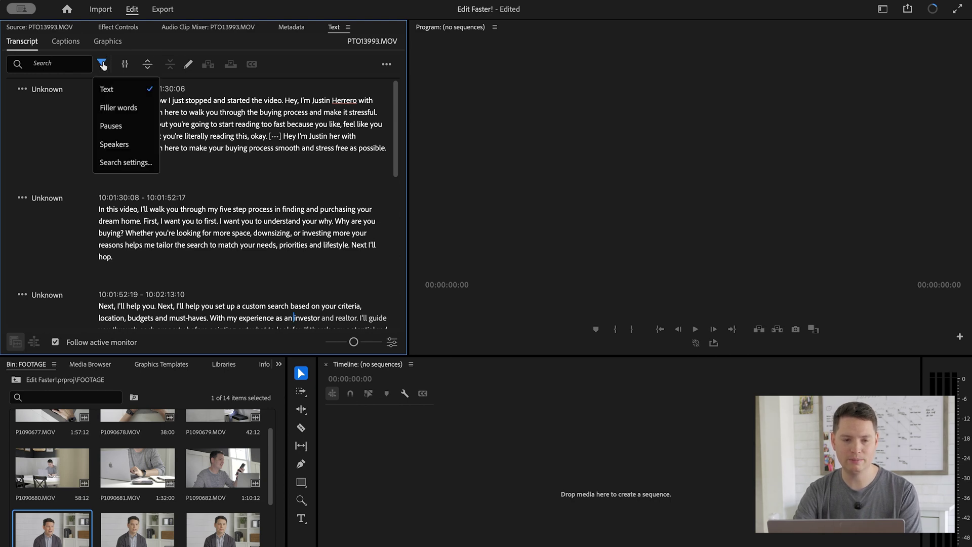
left_click(121, 126)
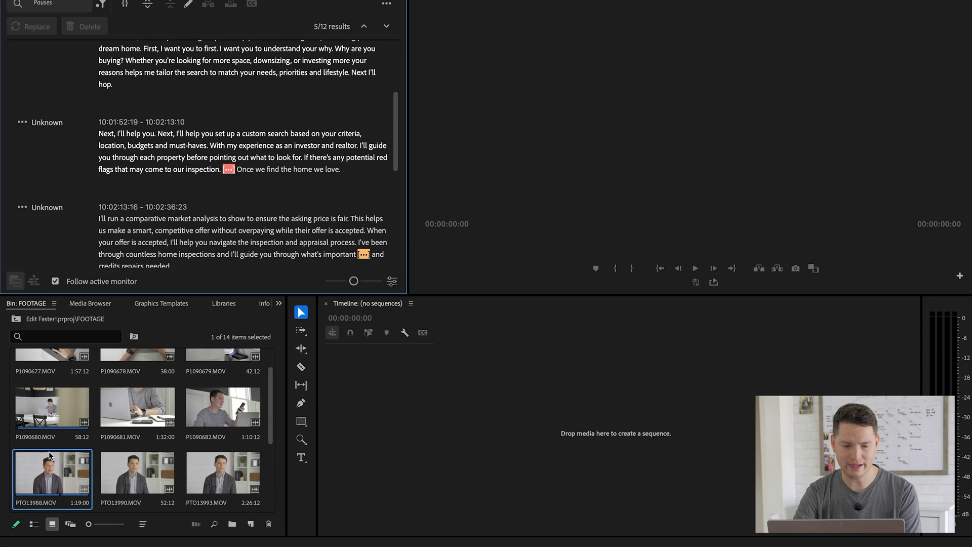
left_click(49, 455)
scroll(152, 486, "down", 1)
Step: Make a PTO13988 sequence and delete all nine transcript pauses, tightening the interview to 40:07
left_click_drag(250, 521, 250, 522)
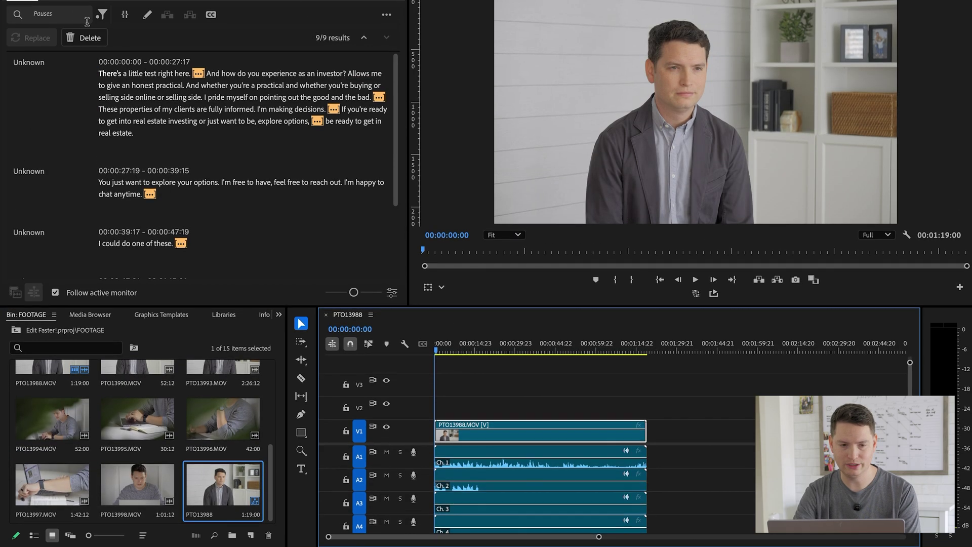
left_click(81, 26)
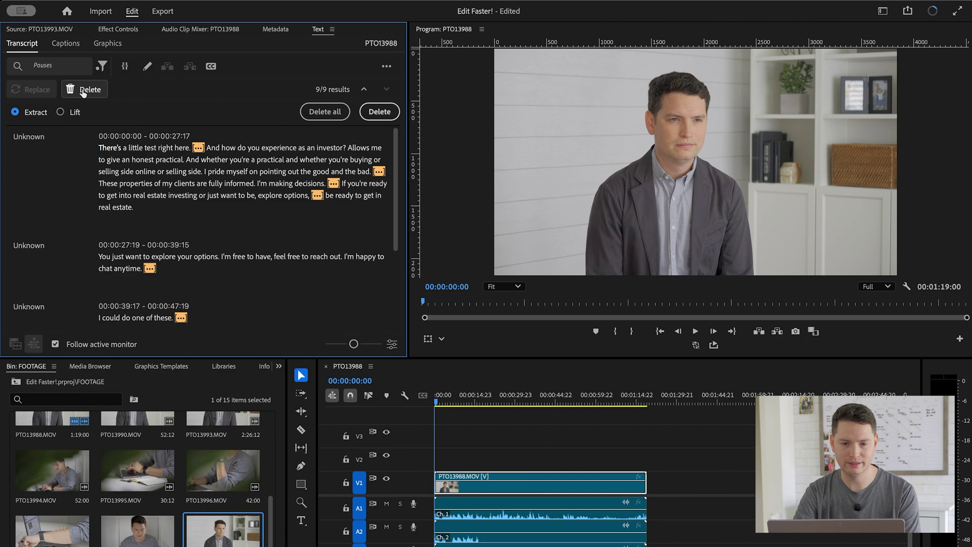
left_click(313, 110)
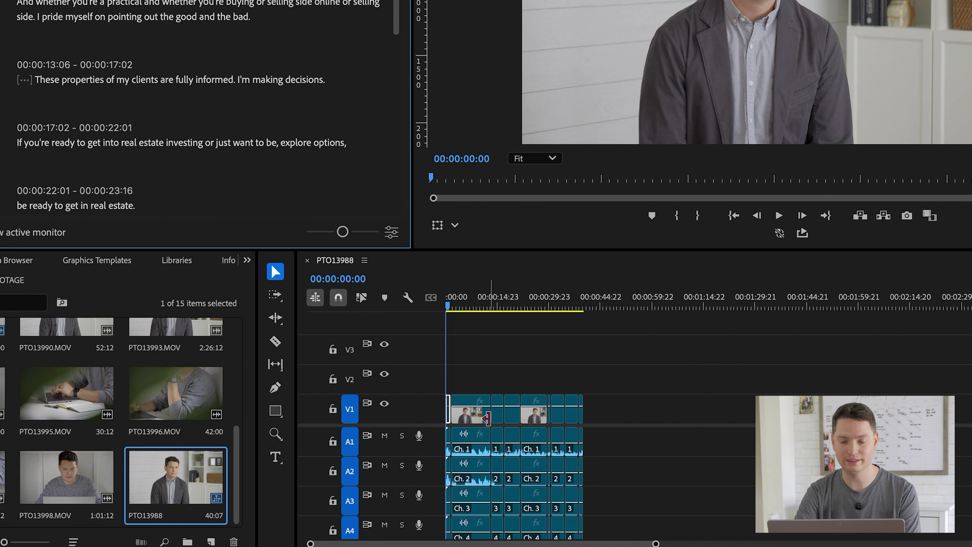
left_click_drag(491, 307, 512, 301)
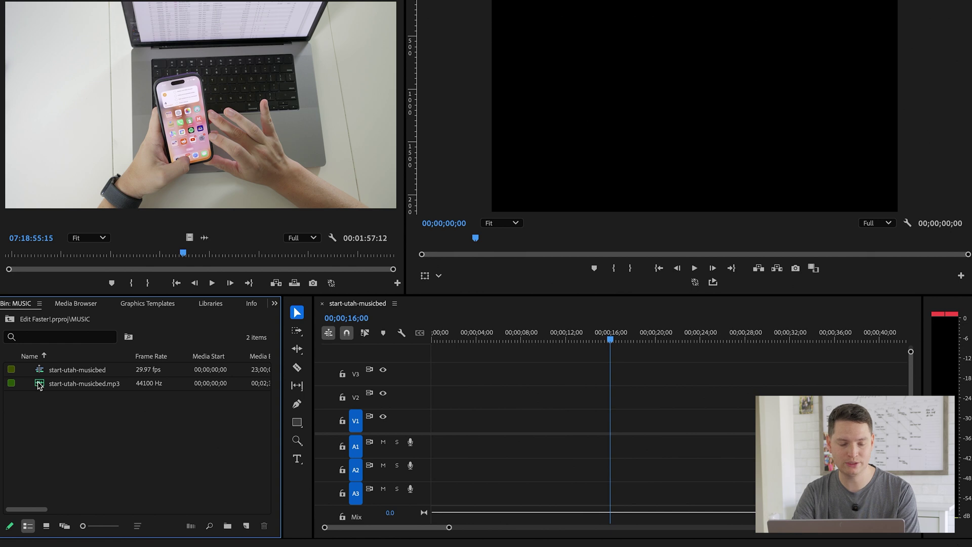
Step: Open the start-utah-musicbed sequence, lay the mp3 on A1, and park the playhead near 13 seconds
double_click(42, 368)
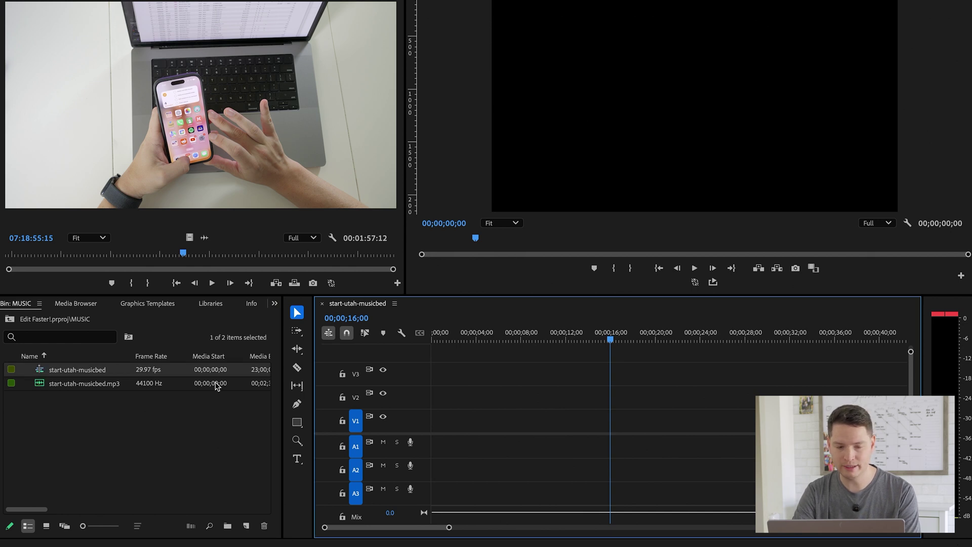
left_click_drag(21, 384, 436, 446)
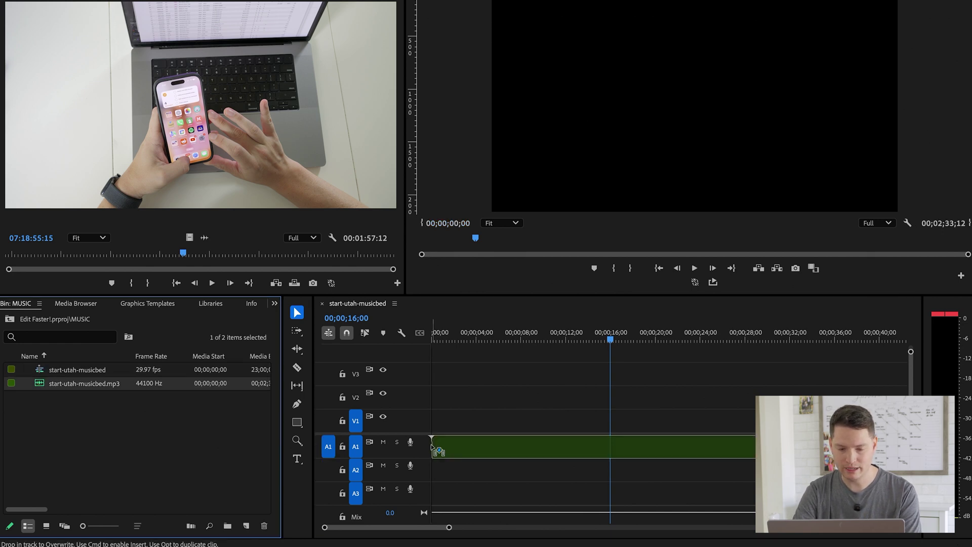
left_click(587, 338)
Step: Play the music and add beat markers from about 00:00:14 to 00:00:20
left_click(591, 376)
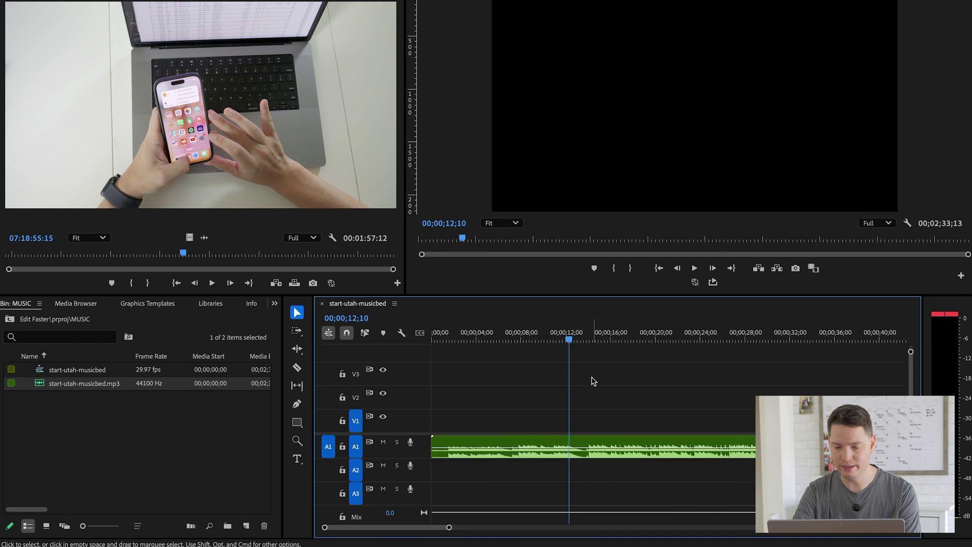
left_click(596, 451)
left_click(609, 381)
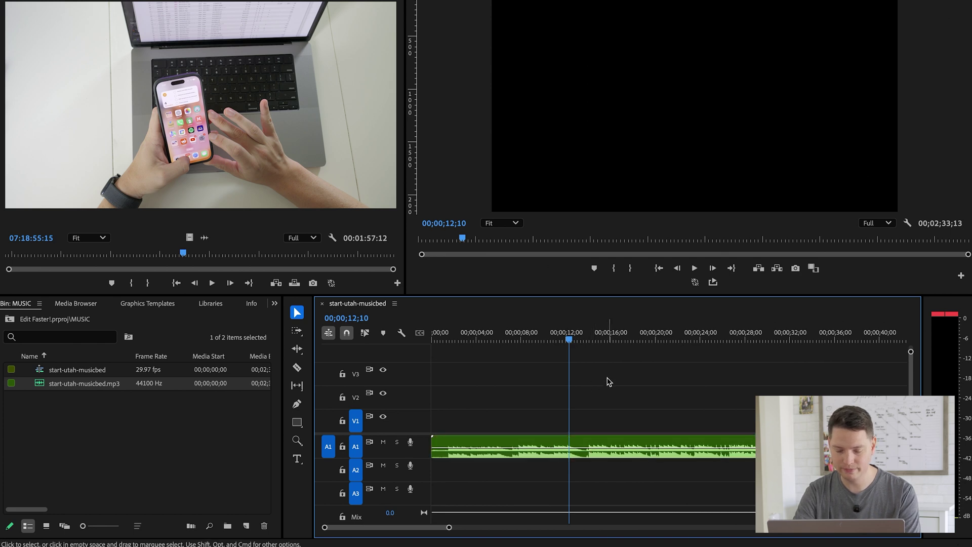
key("m")
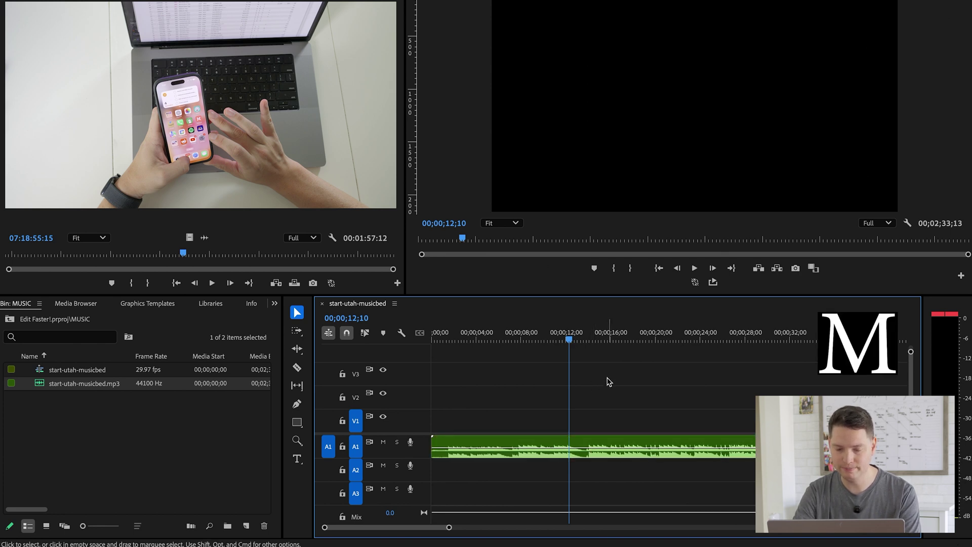
key("space")
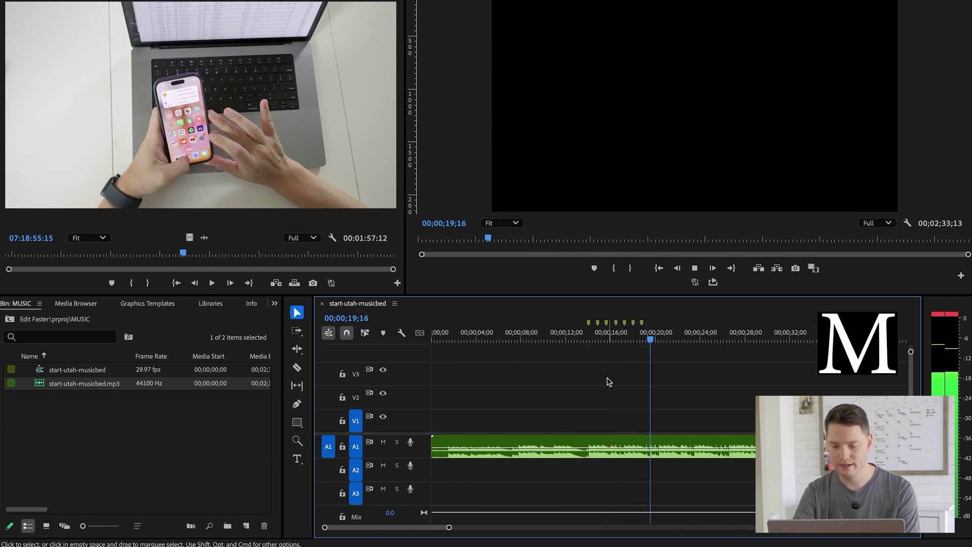
key("space")
Step: Zoom in on the beat markers and drop a short P1090677.MOV clip onto V2 near 14 seconds
key("z")
left_click(608, 390)
left_click(663, 393)
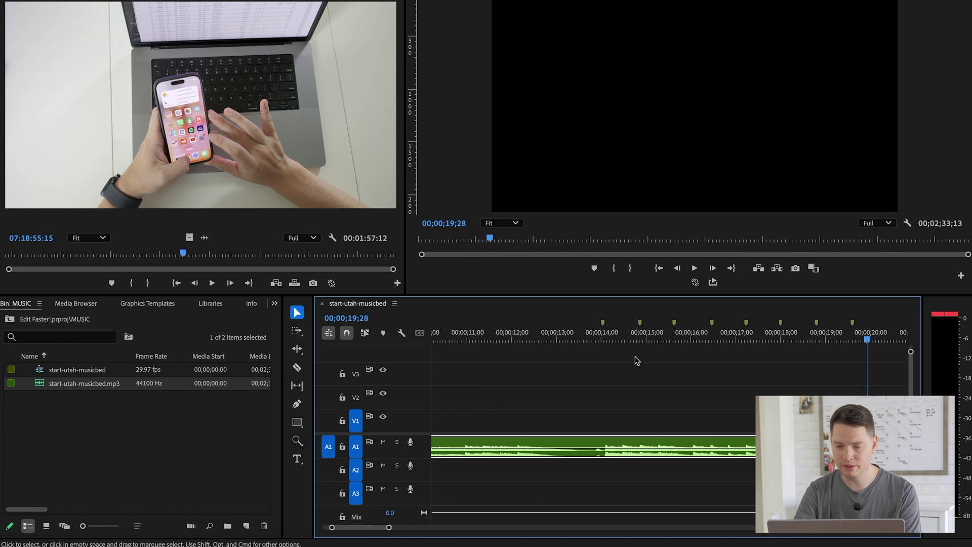
key("v")
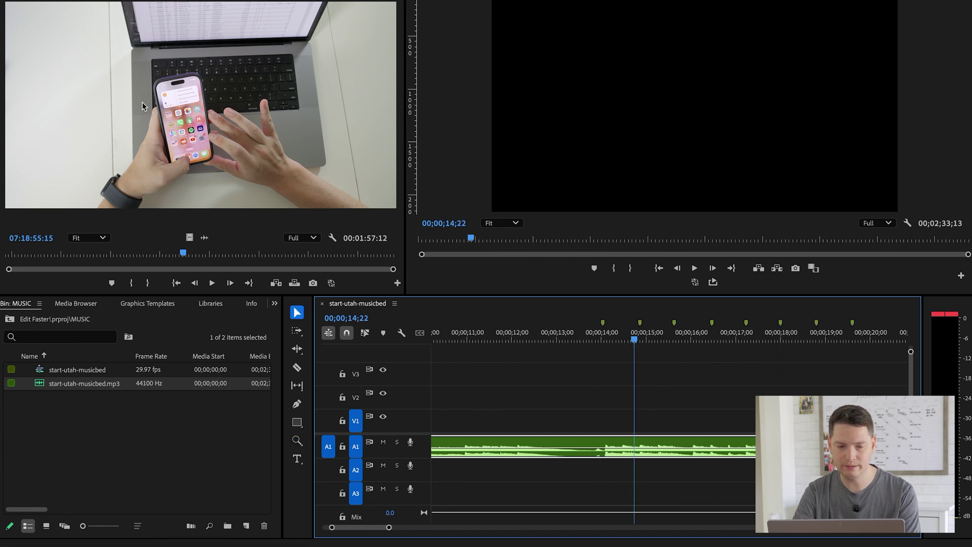
left_click_drag(189, 237, 612, 403)
Step: Zoom closer on the new clip, review it from just before it, and clear the sequence in point
key("z")
left_click(612, 404)
key("v")
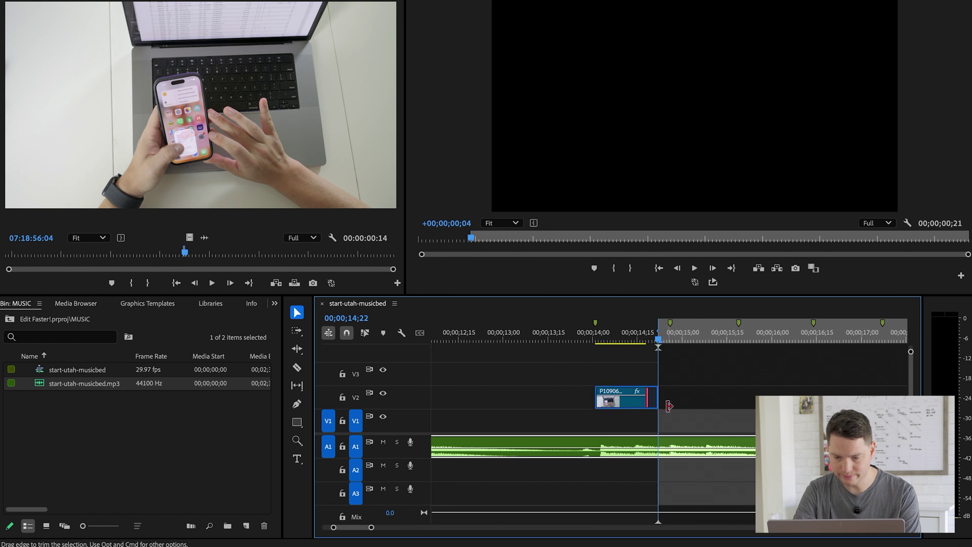
left_click(579, 334)
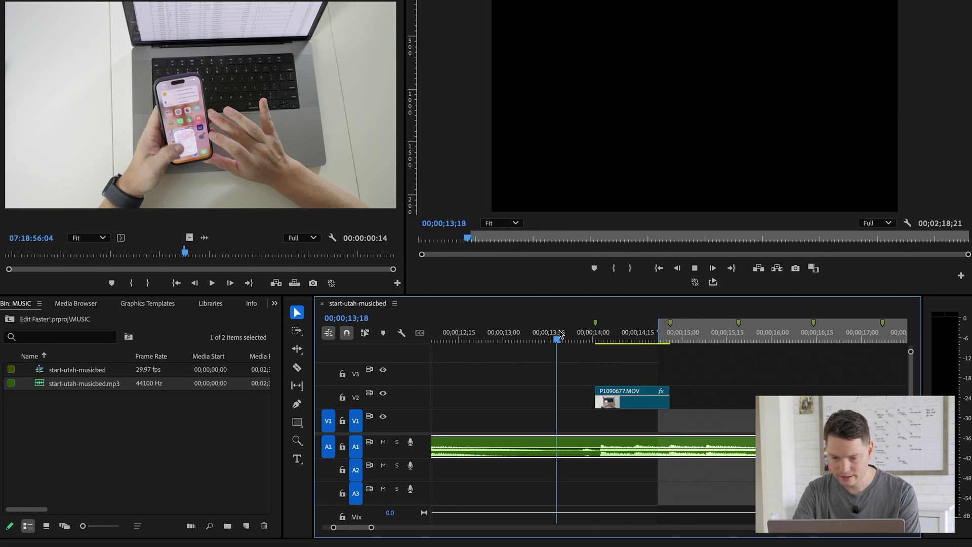
key("space")
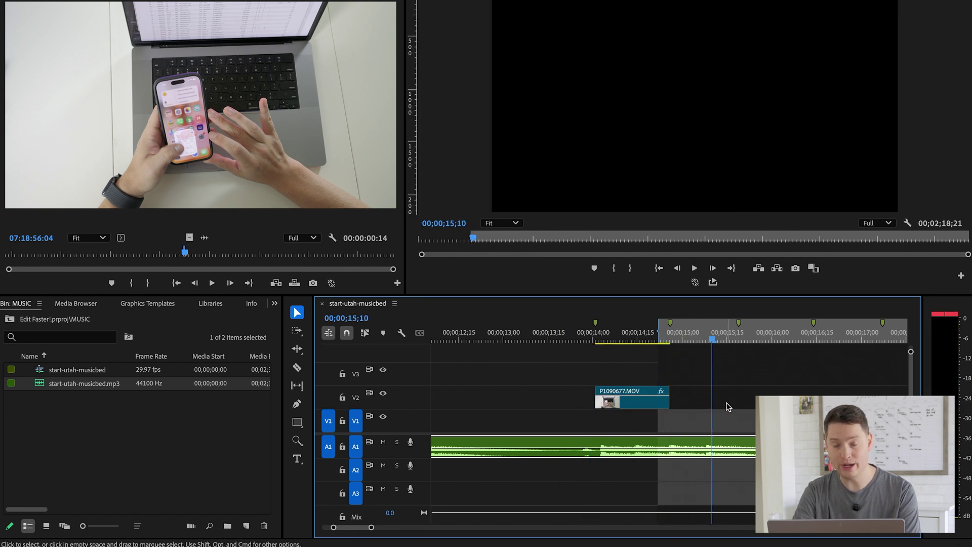
key("alt+i")
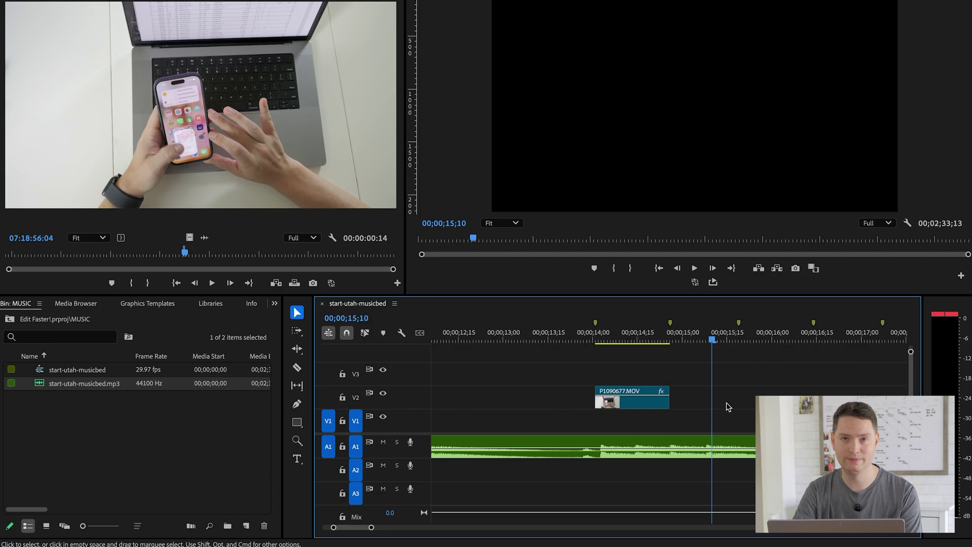